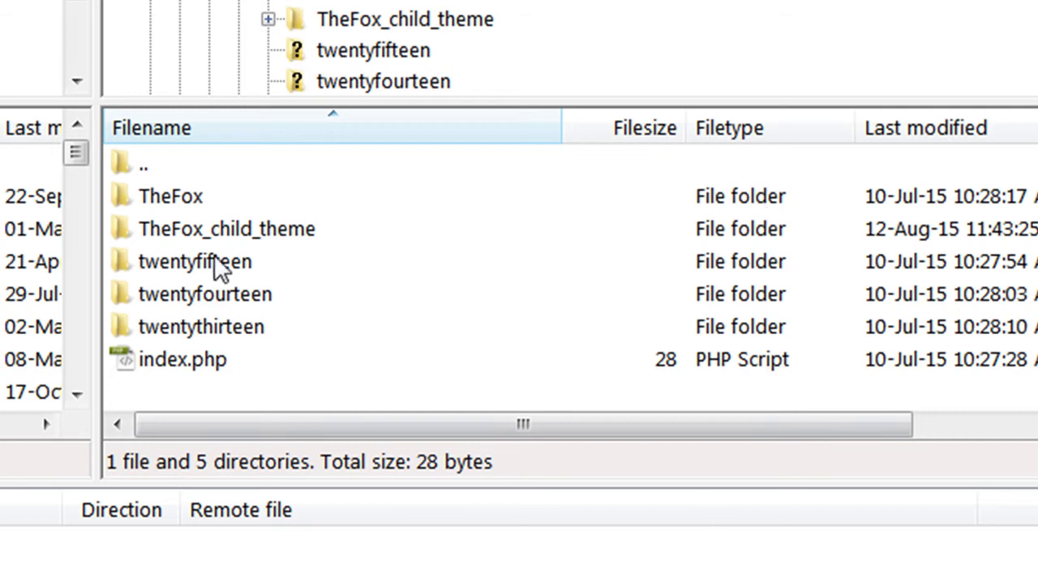
- Open style.css from the remote TheFox_child_theme folder for editing
{"action": "left_click", "coordinate": [195, 231]}
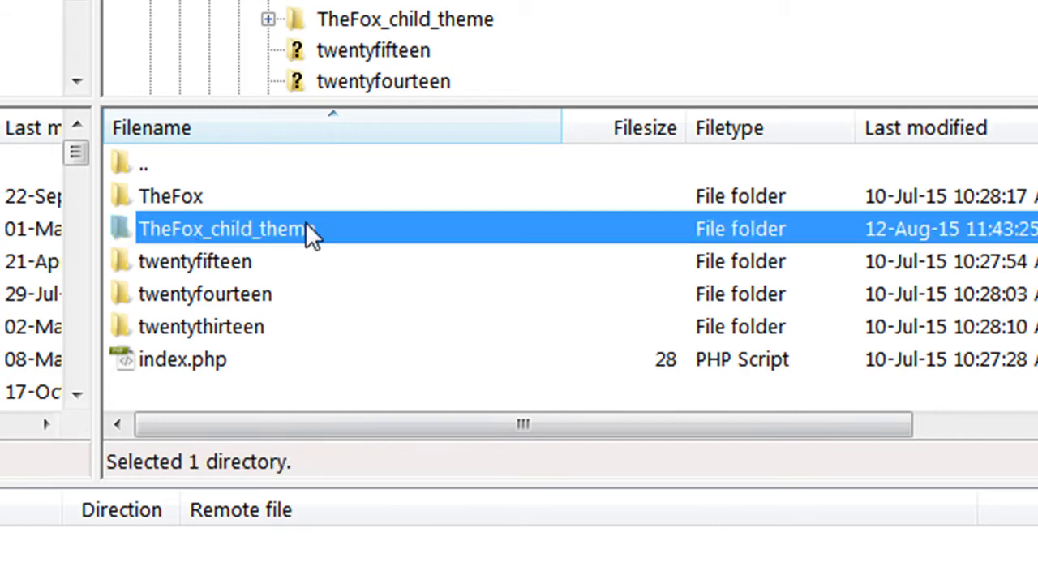
{"action": "left_click", "coordinate": [202, 203]}
{"action": "left_click", "coordinate": [215, 229]}
{"action": "double_click", "coordinate": [268, 235]}
{"action": "left_click", "coordinate": [203, 330]}
{"action": "right_click", "coordinate": [203, 330]}
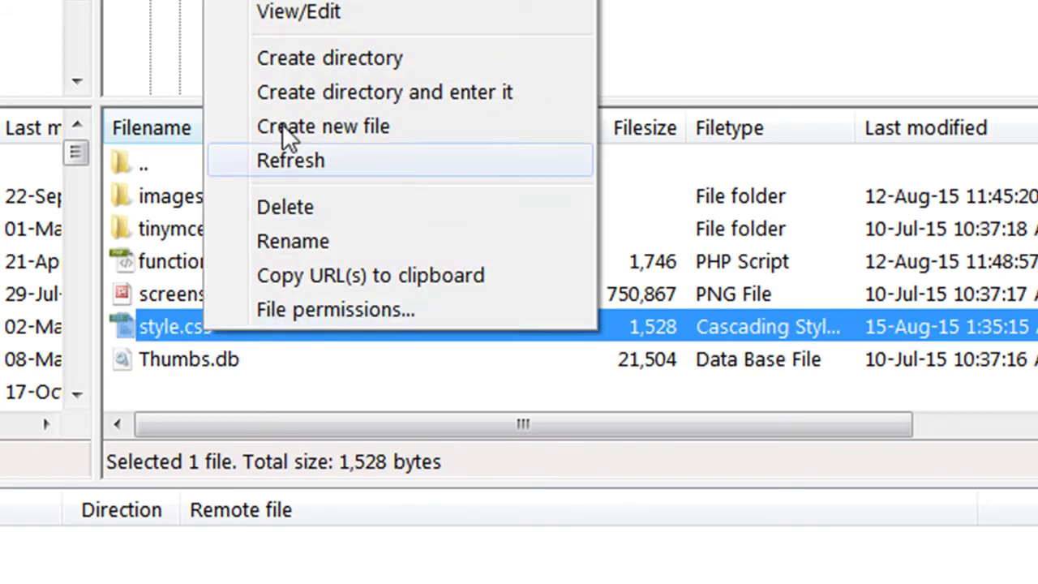
{"action": "left_click", "coordinate": [302, 18]}
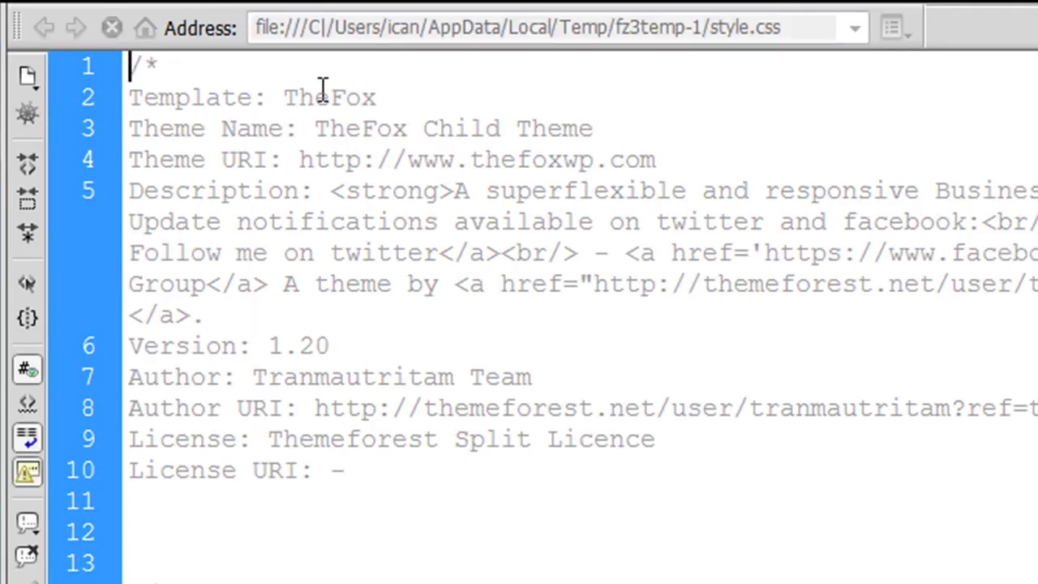
- Change the Theme Name in style.css to FTC, save it and upload the changed file back to the server
{"action": "left_click", "coordinate": [315, 132]}
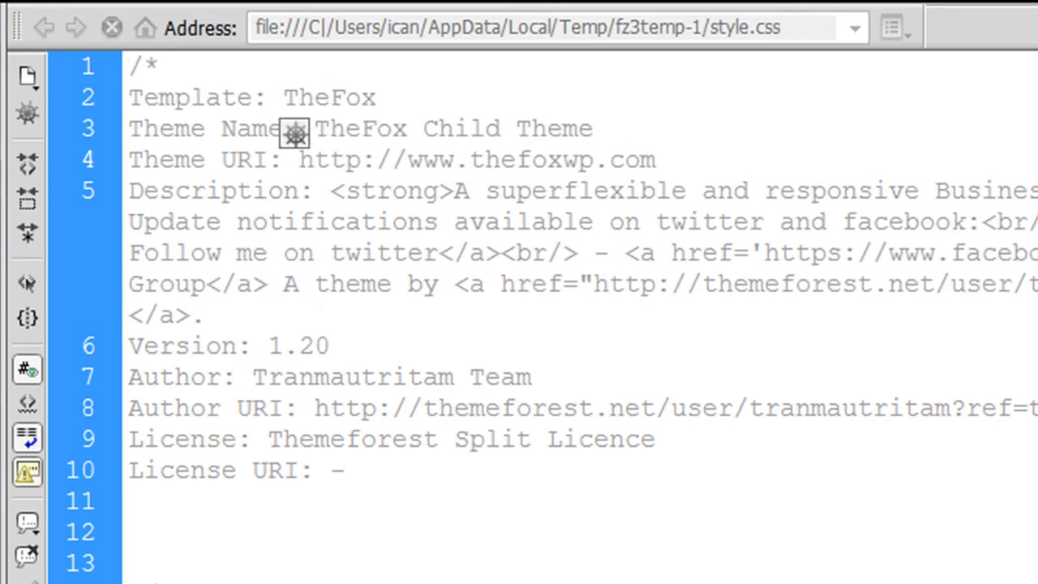
{"action": "key", "text": "shift+End"}
{"action": "key", "text": "Delete"}
{"action": "type", "text": "ftc"}
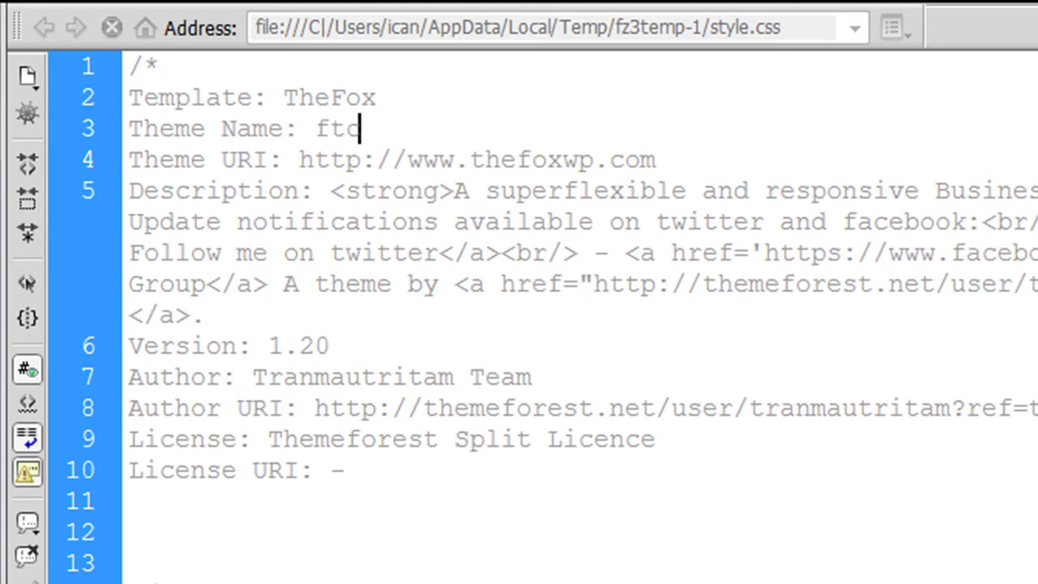
{"action": "left_click", "coordinate": [344, 129]}
{"action": "key", "text": "Home"}
{"action": "key", "text": "shift+End"}
{"action": "type", "text": "FTC"}
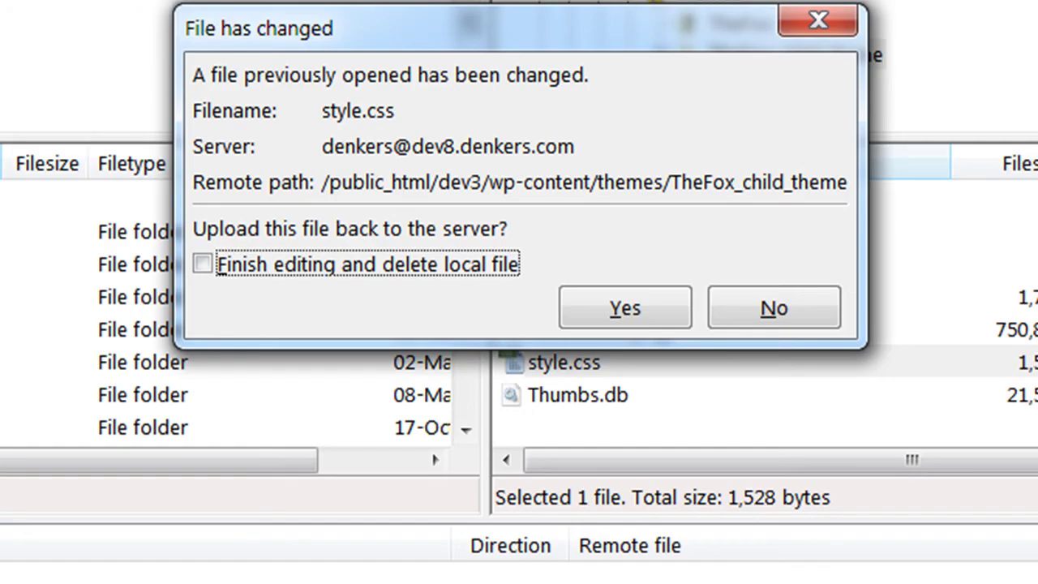
{"action": "left_click", "coordinate": [624, 310]}
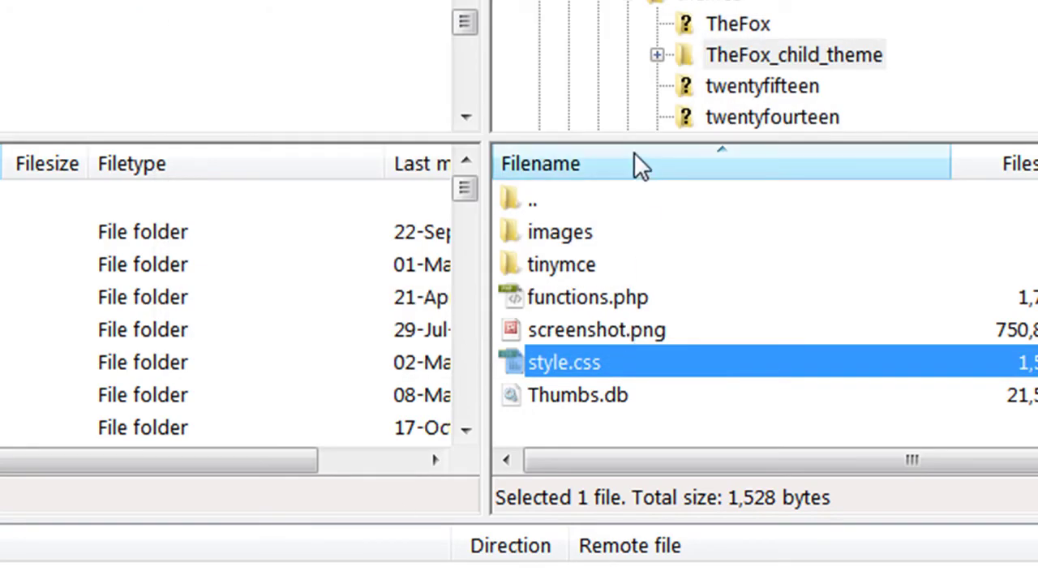
- Go back up to the remote themes folder and rename the TheFox_child_theme directory to ftc
{"action": "double_click", "coordinate": [565, 203]}
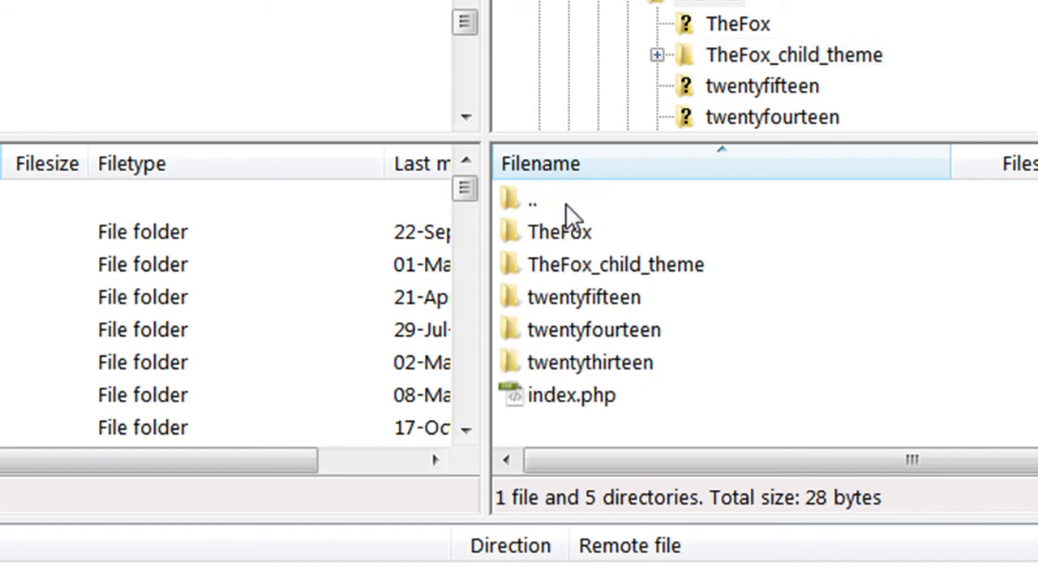
{"action": "left_click", "coordinate": [648, 268]}
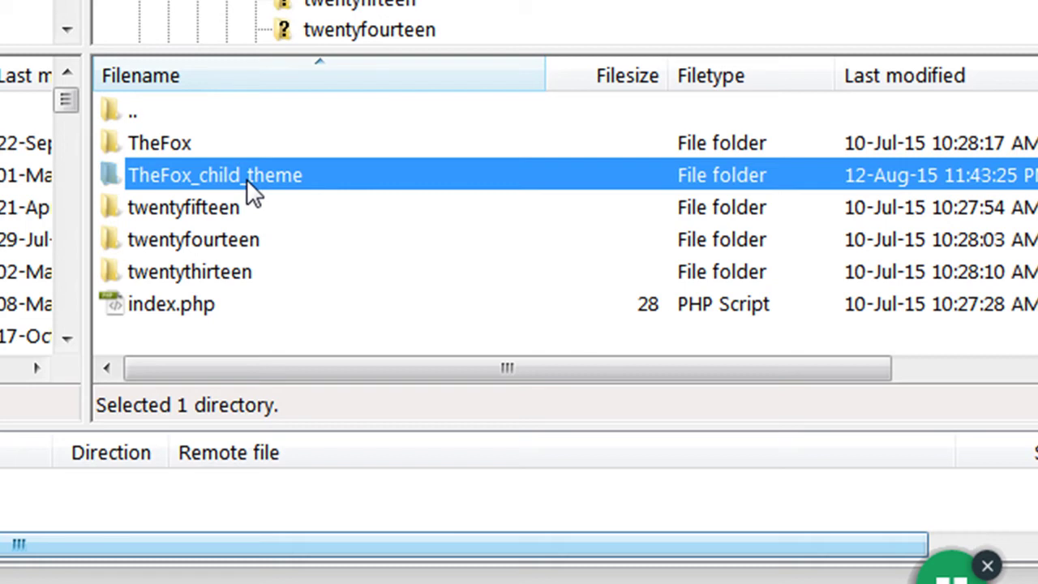
{"action": "right_click", "coordinate": [247, 179]}
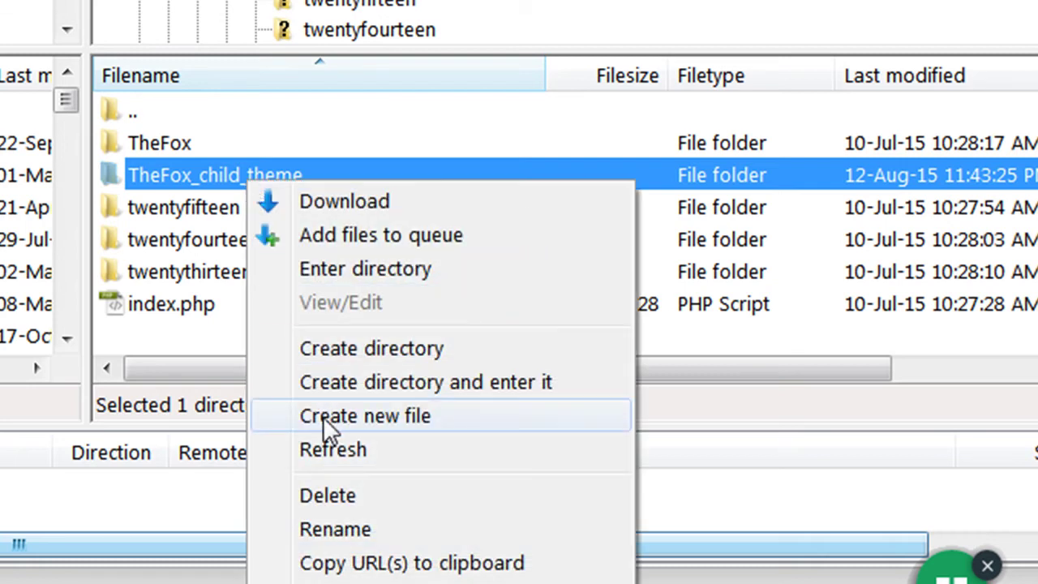
{"action": "left_click", "coordinate": [338, 531]}
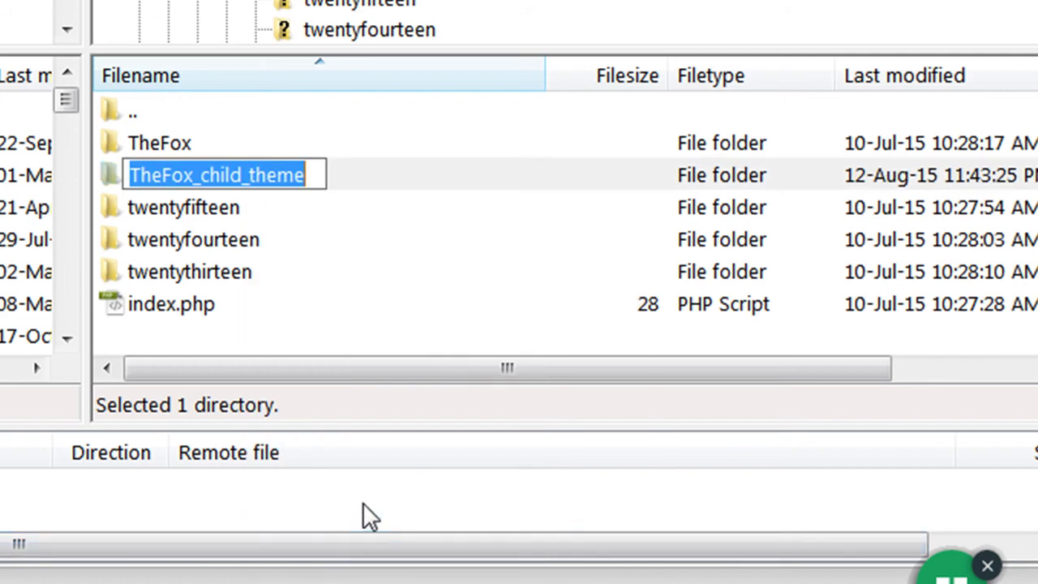
{"action": "type", "text": "ft"}
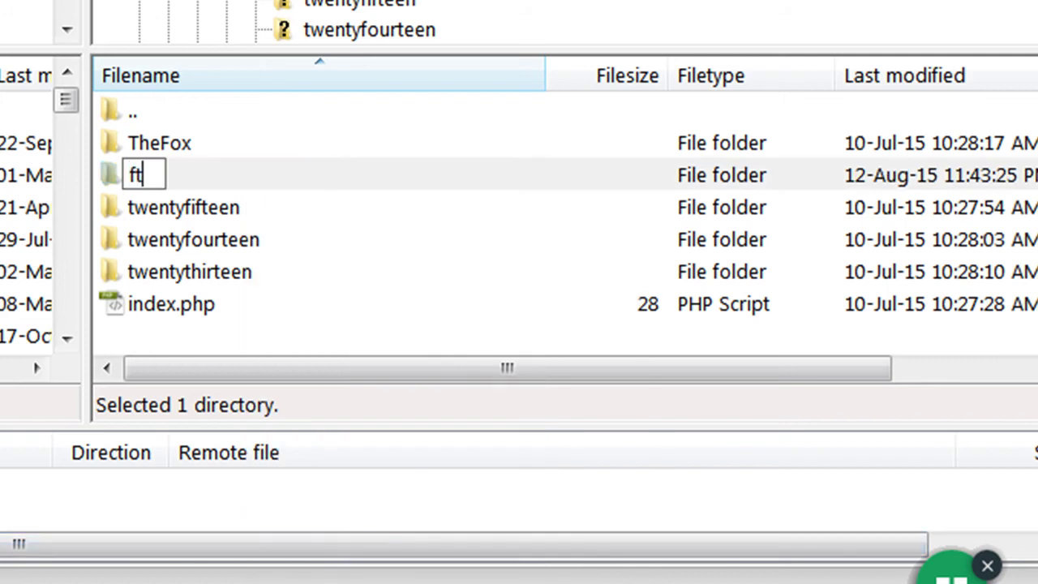
{"action": "type", "text": "c"}
{"action": "key", "text": "Escape"}
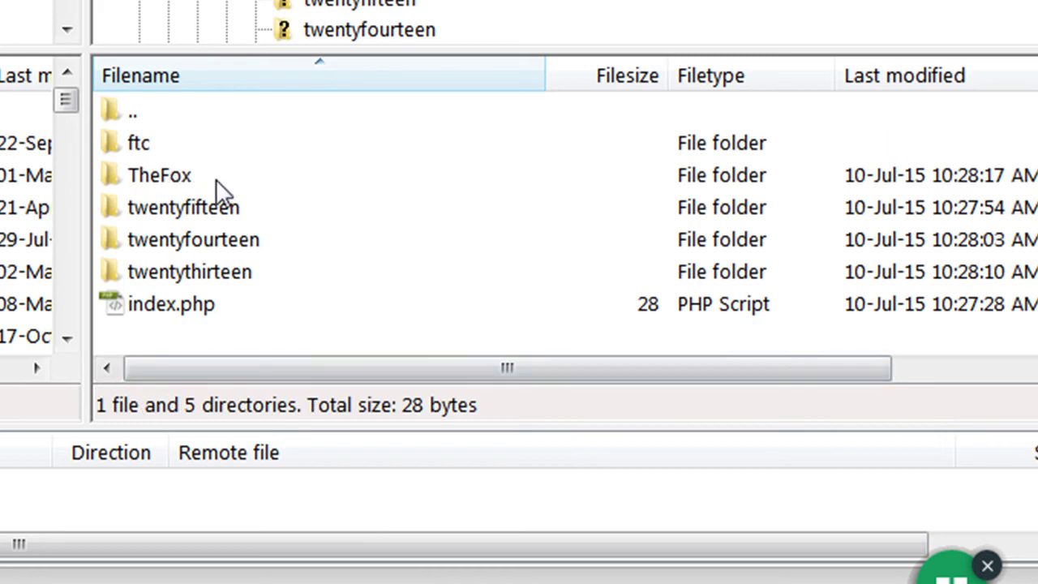
{"action": "left_click", "coordinate": [222, 150]}
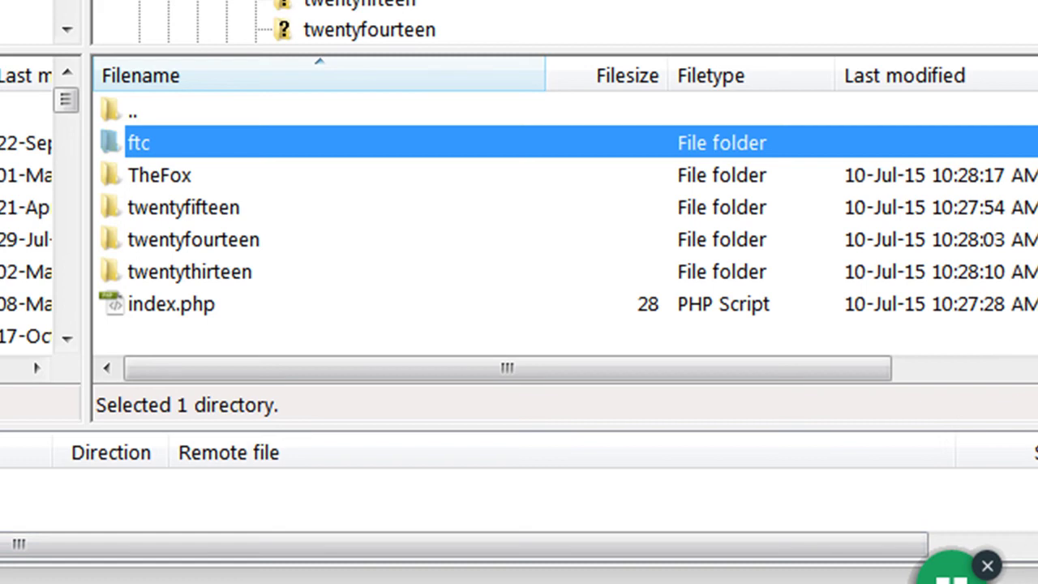
- Switch to phpMyAdmin and run the SELECT query on wp_options for the template, stylesheet and current_theme options
{"action": "key", "text": "alt+Tab"}
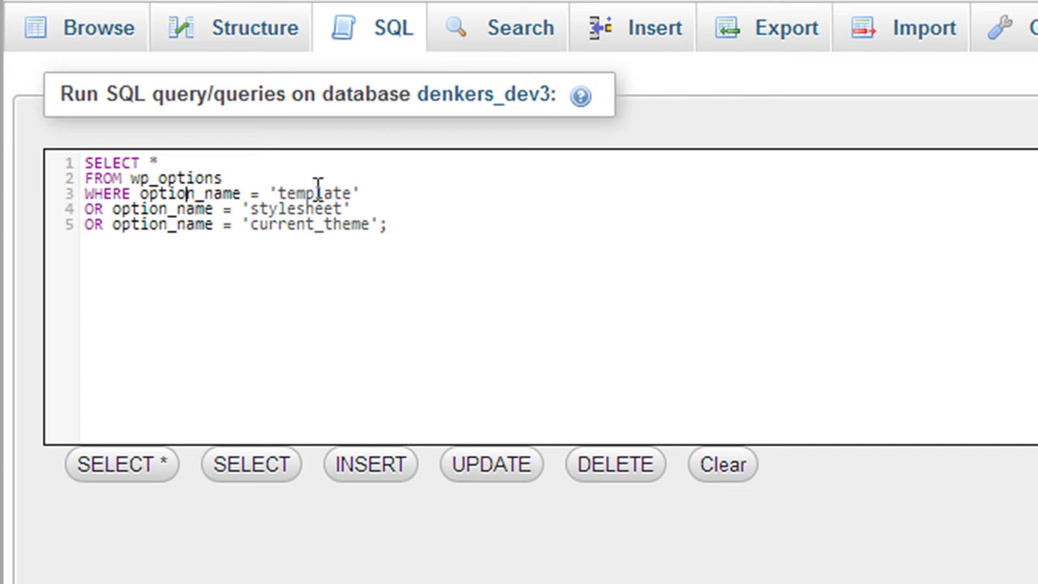
{"action": "left_click", "coordinate": [289, 226]}
{"action": "key", "text": "ctrl+Return"}
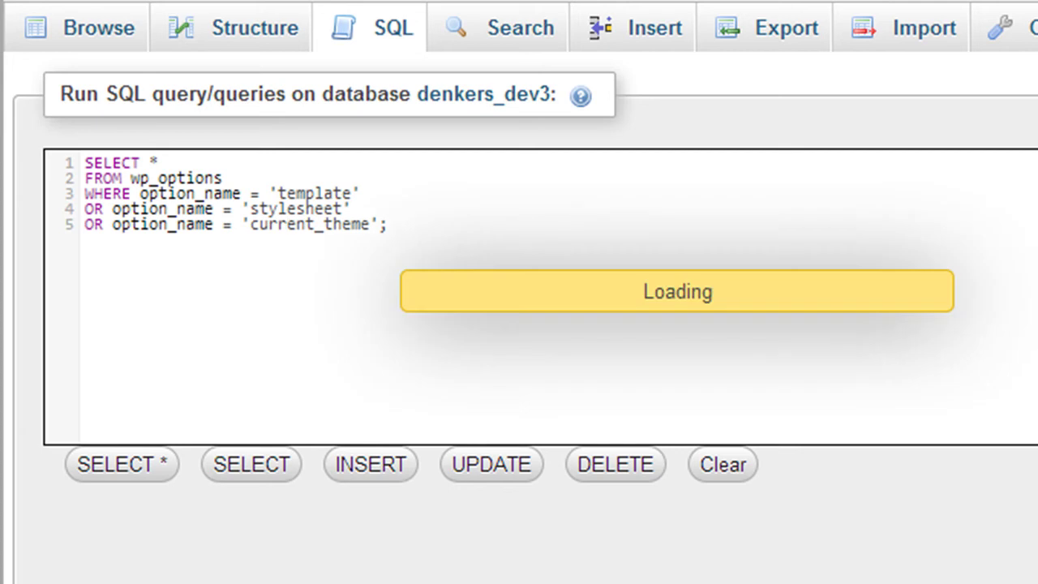
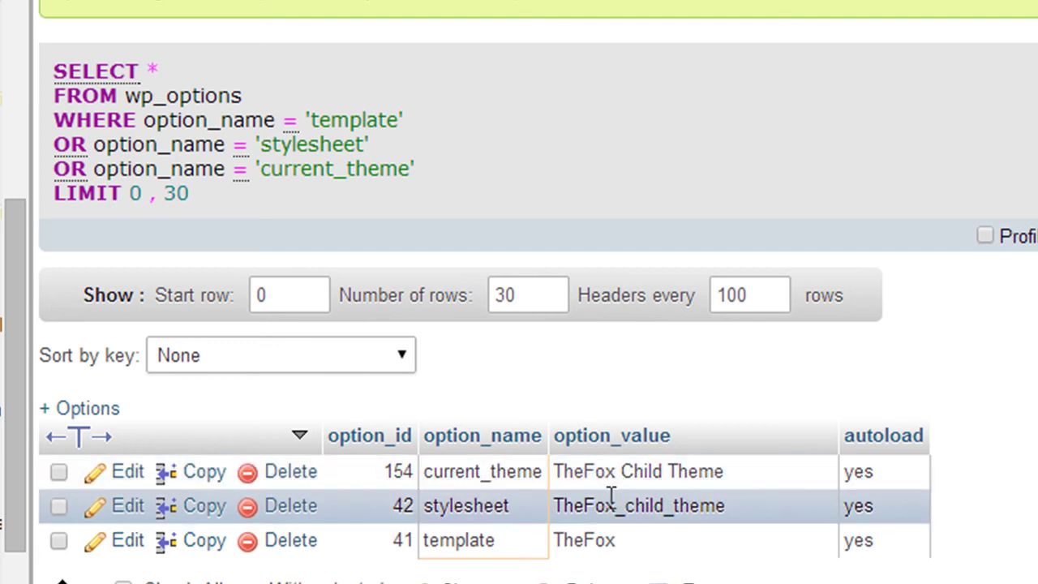
- Set the option_value of the stylesheet row to ftc and save the record
{"action": "left_click", "coordinate": [128, 507]}
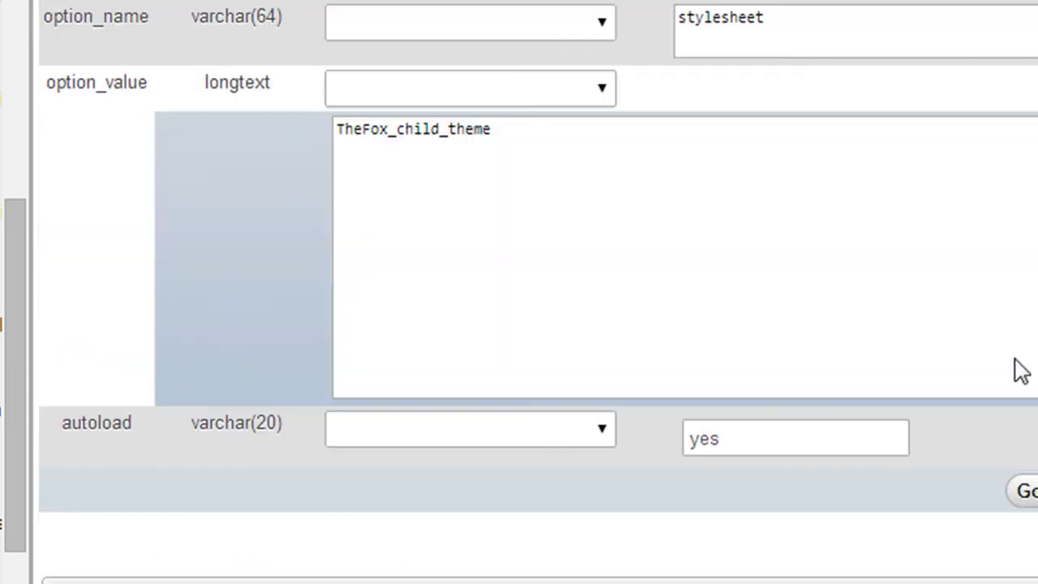
{"action": "left_click", "coordinate": [482, 136]}
{"action": "key", "text": "ctrl+a"}
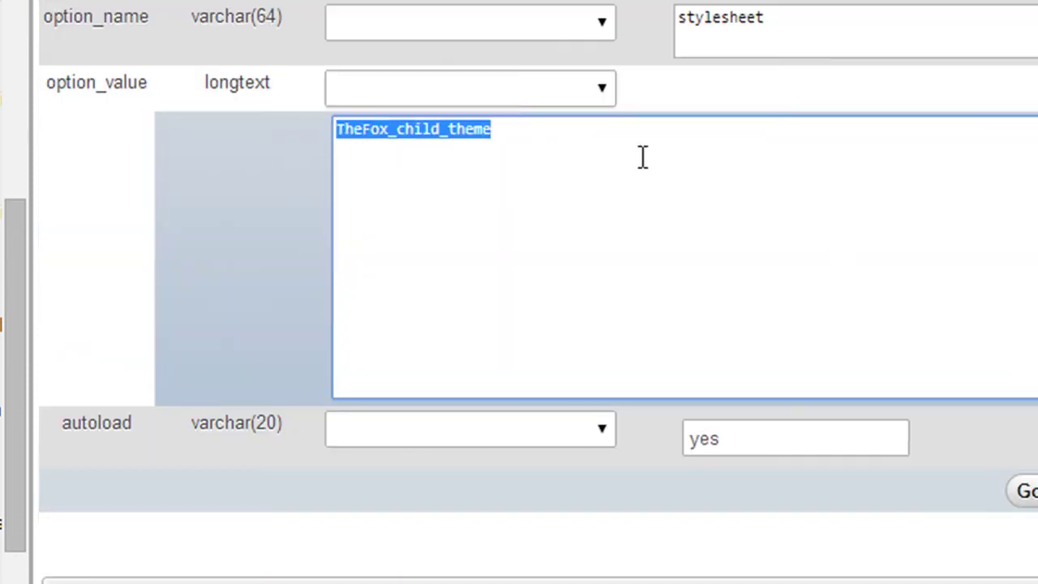
{"action": "type", "text": "ftc"}
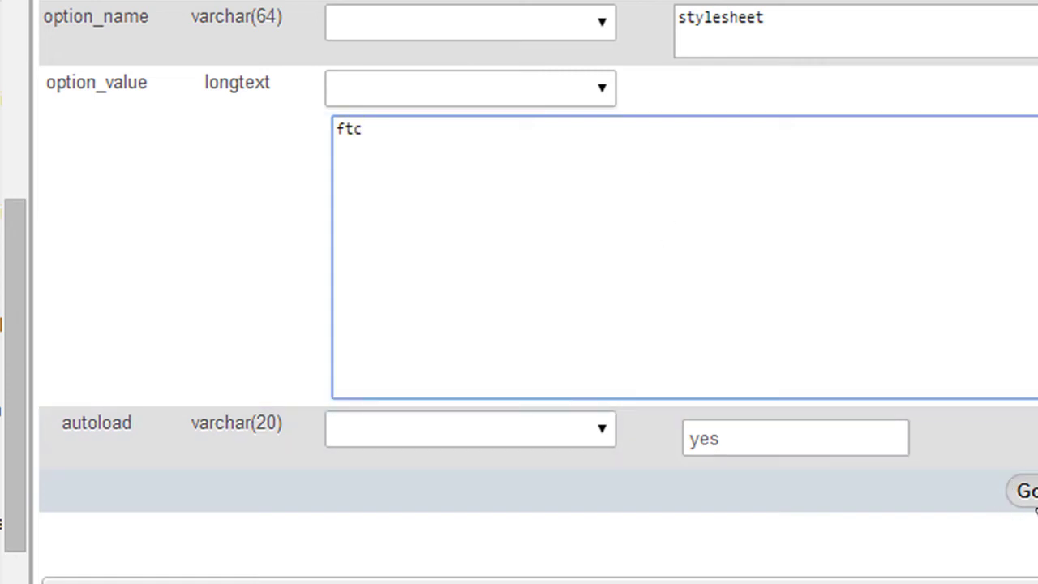
{"action": "left_click", "coordinate": [1027, 496]}
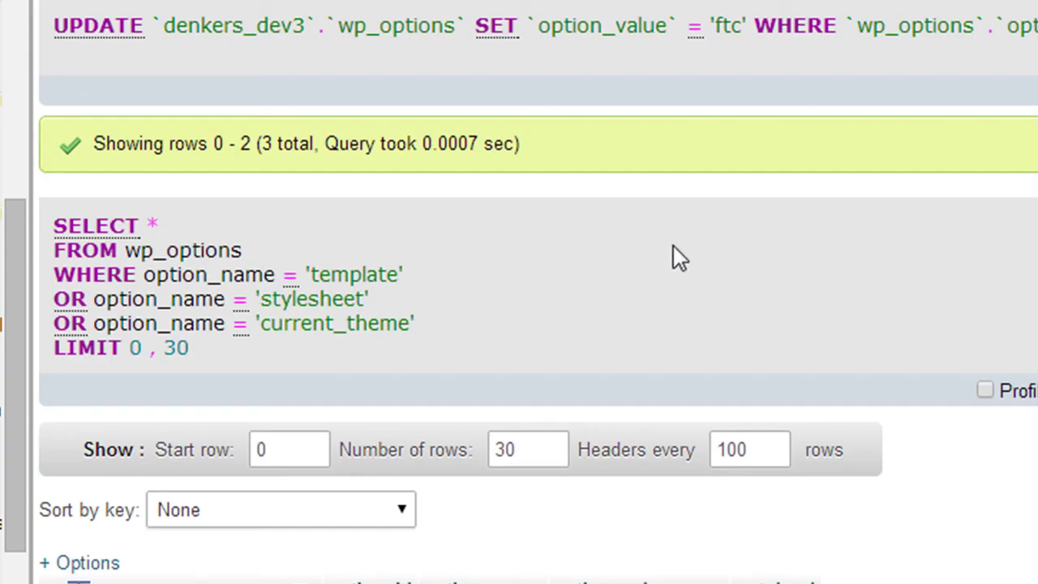
- Set the option_value of the current_theme row to FTC and save the record
{"action": "scroll", "coordinate": [673, 245], "scroll_direction": "down", "scroll_amount": 3}
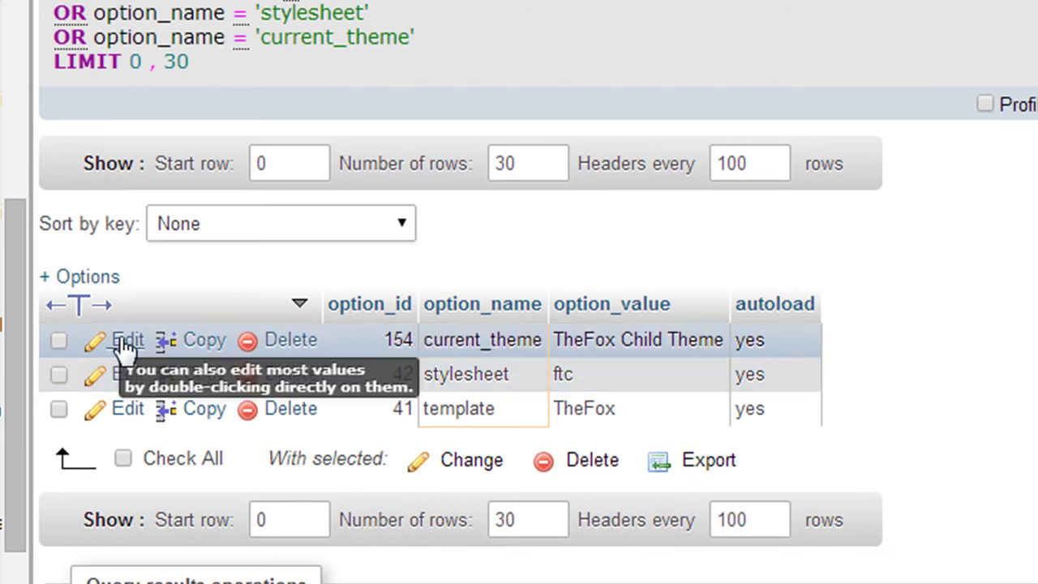
{"action": "left_click", "coordinate": [126, 341]}
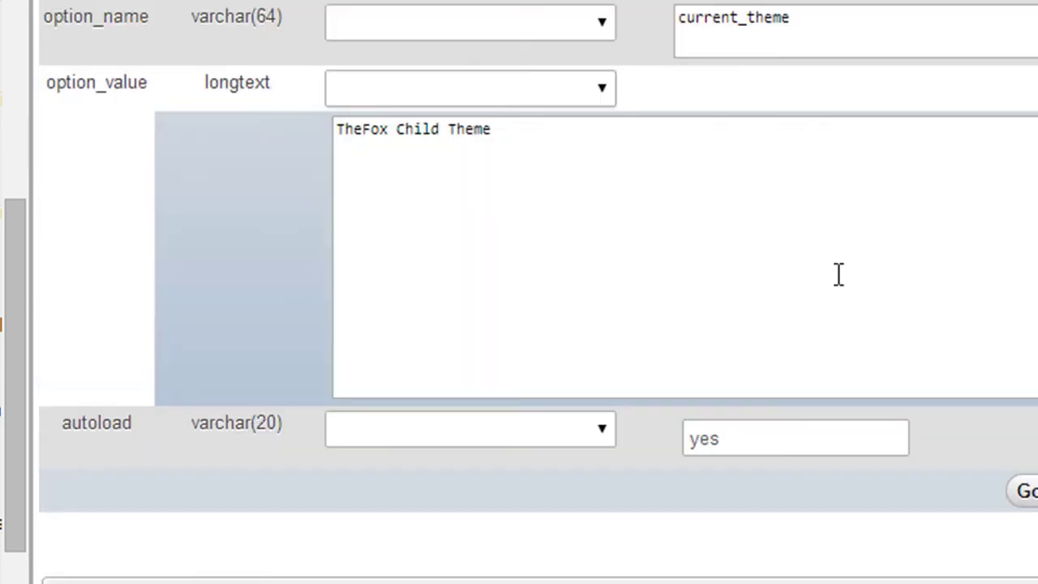
{"action": "left_click_drag", "start_coordinate": [584, 130], "coordinate": [264, 134]}
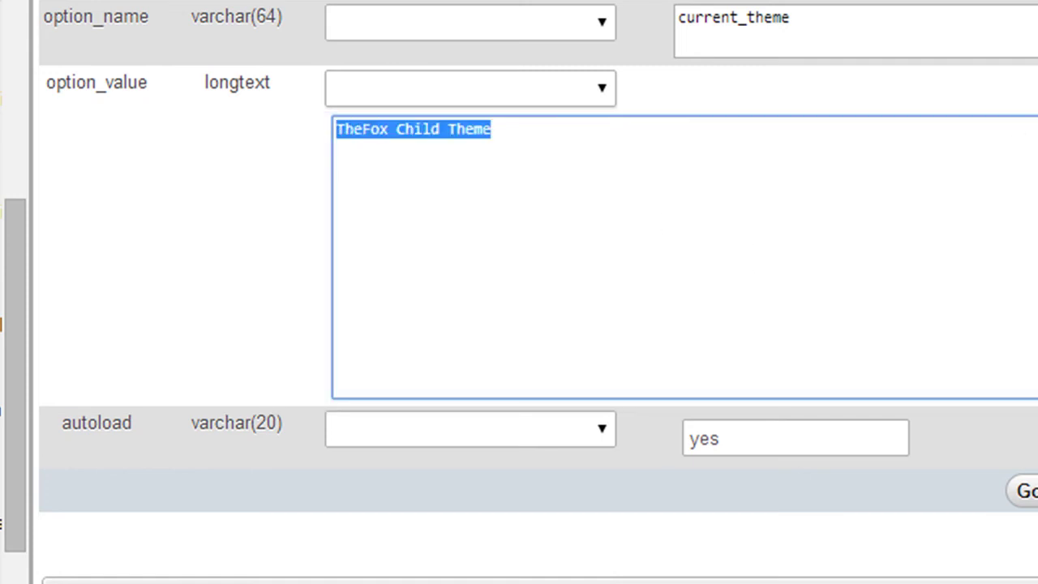
{"action": "type", "text": "FTC"}
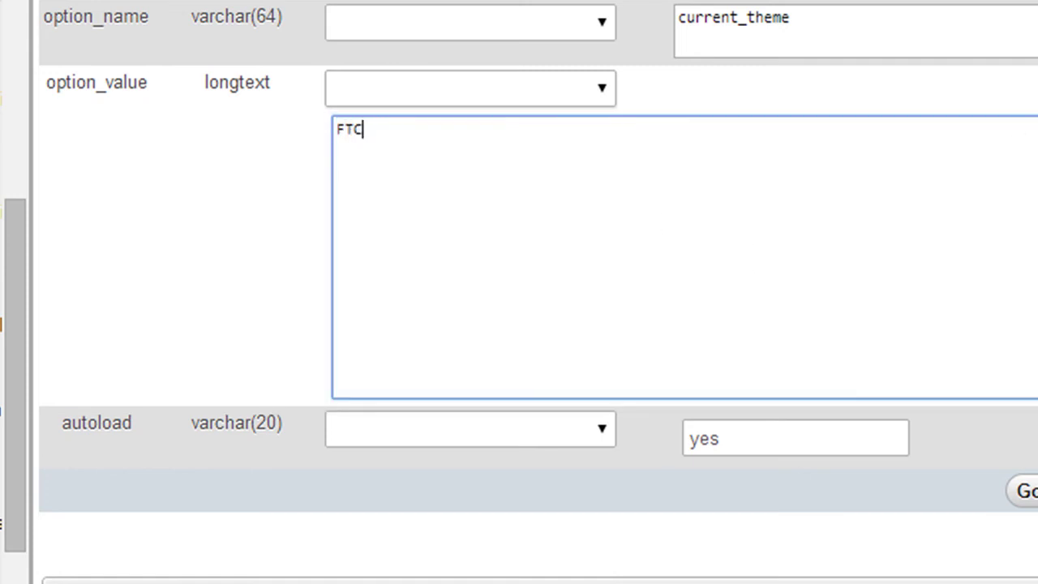
{"action": "left_click", "coordinate": [1021, 495]}
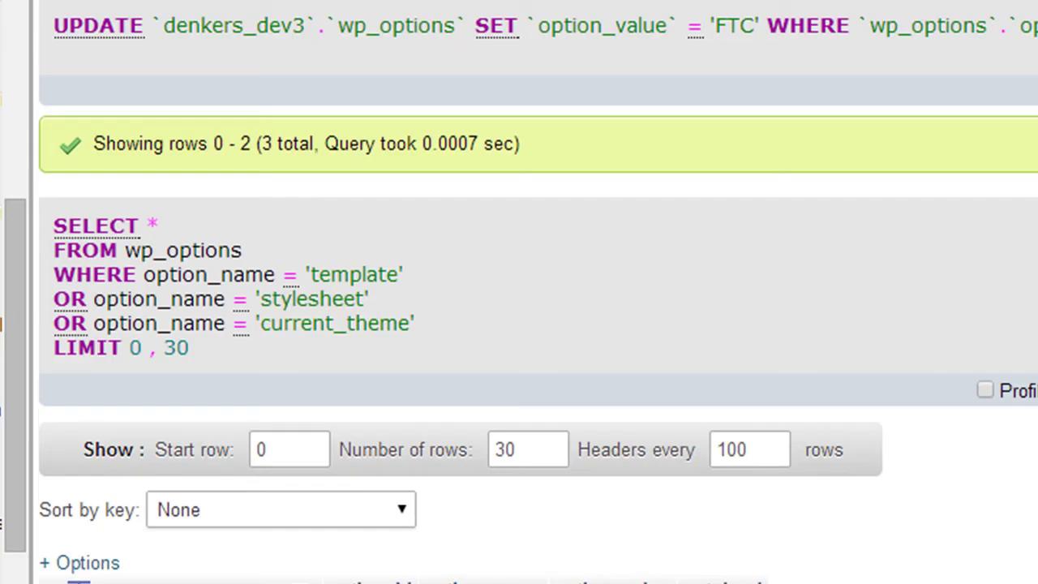
{"action": "scroll", "coordinate": [533, 316], "scroll_direction": "down", "scroll_amount": 5}
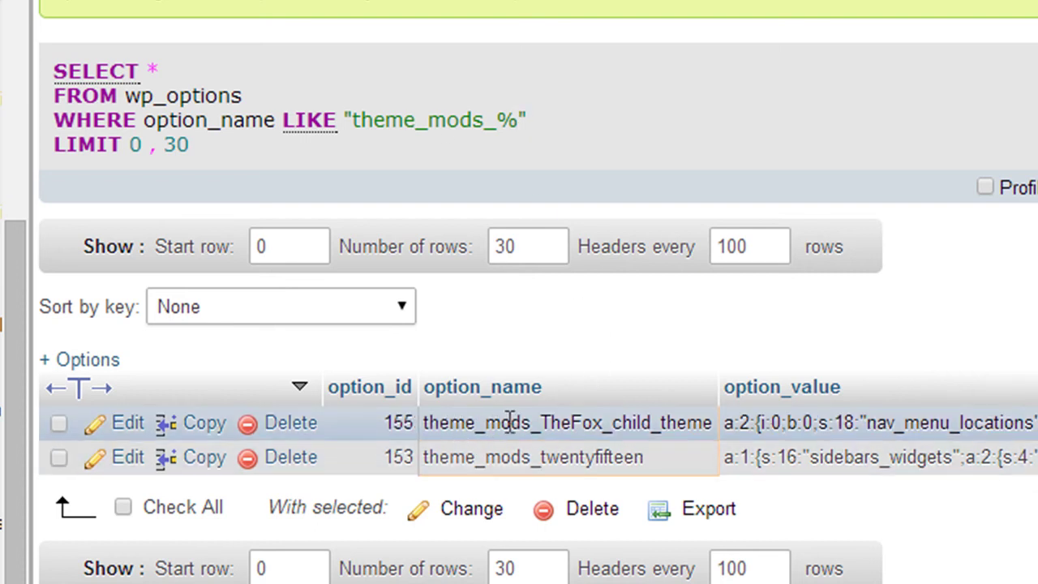
- Rename the theme_mods_TheFox_child_theme option to theme_mods_ftc in its wp_options record and save it
{"action": "left_click_drag", "start_coordinate": [540, 422], "coordinate": [705, 431]}
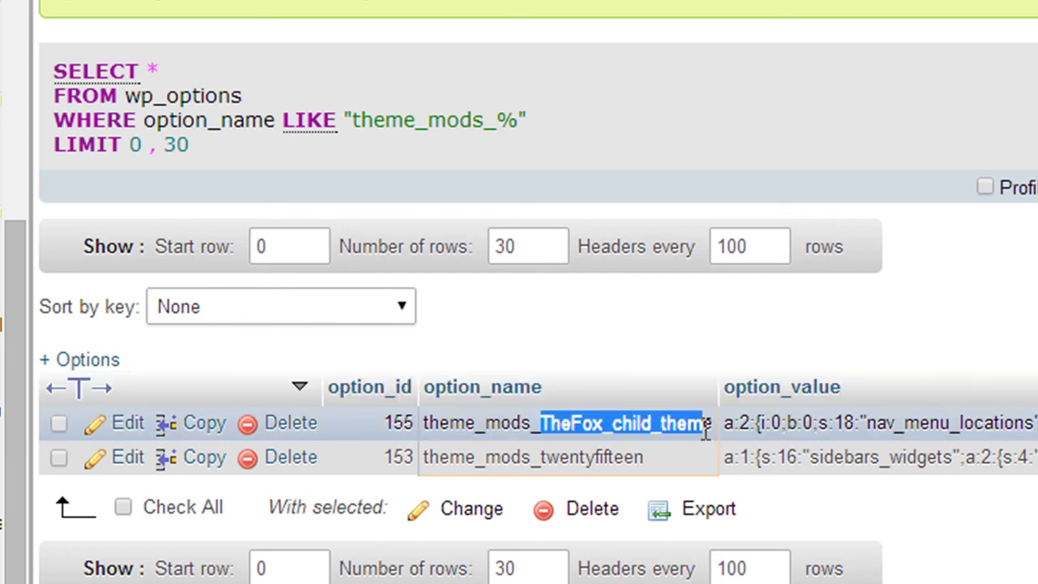
{"action": "left_click", "coordinate": [630, 424]}
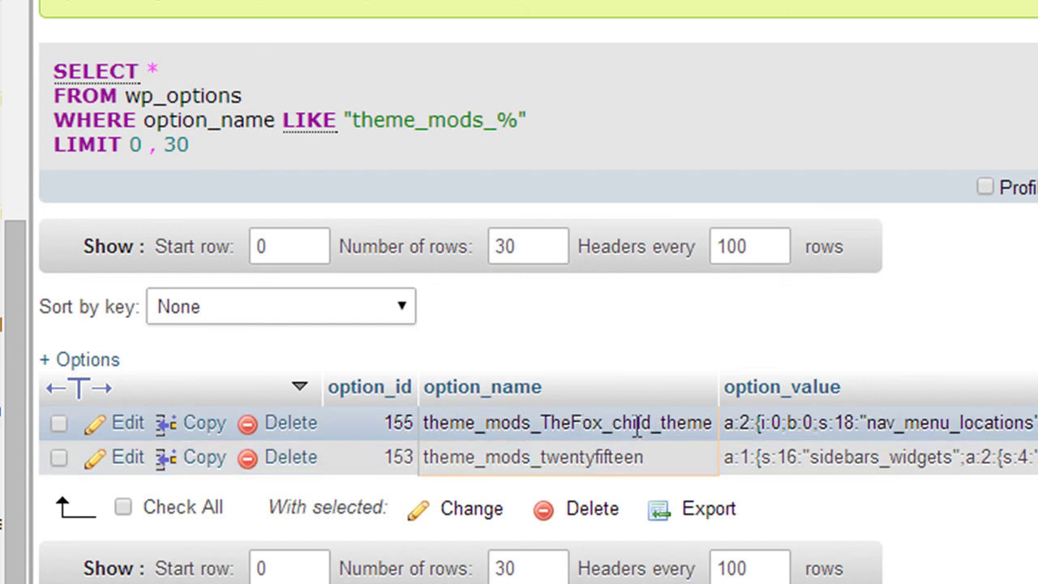
{"action": "left_click", "coordinate": [116, 425]}
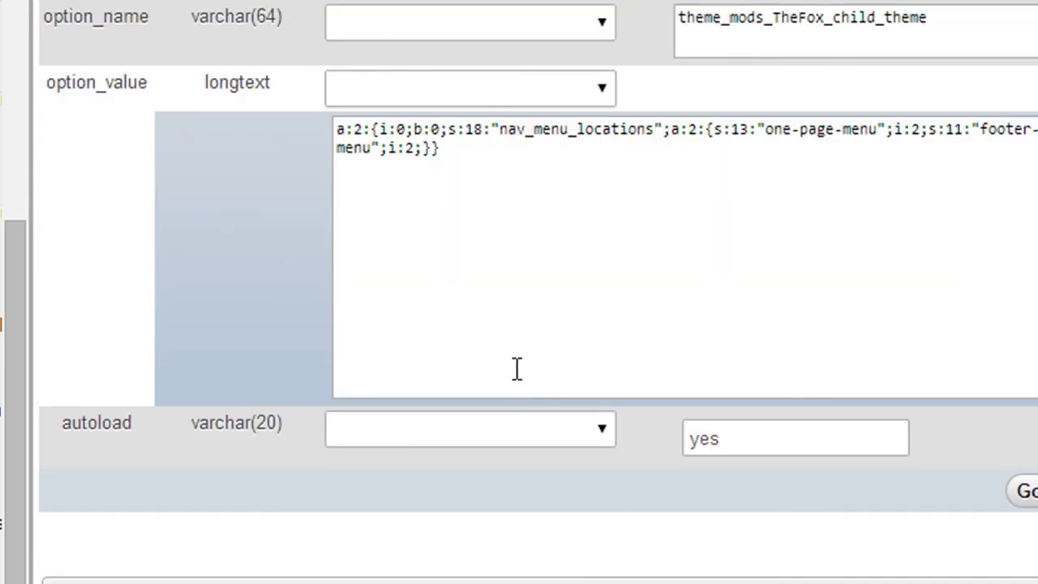
{"action": "left_click", "coordinate": [775, 18]}
{"action": "key", "text": "shift+End"}
{"action": "key", "text": "Delete"}
{"action": "type", "text": "ftc"}
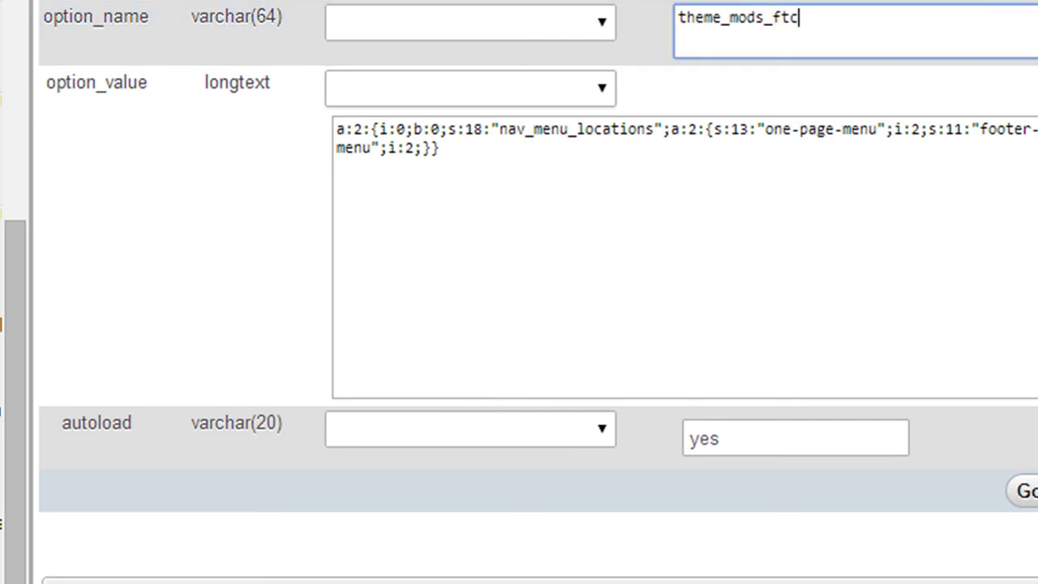
{"action": "left_click", "coordinate": [1022, 491]}
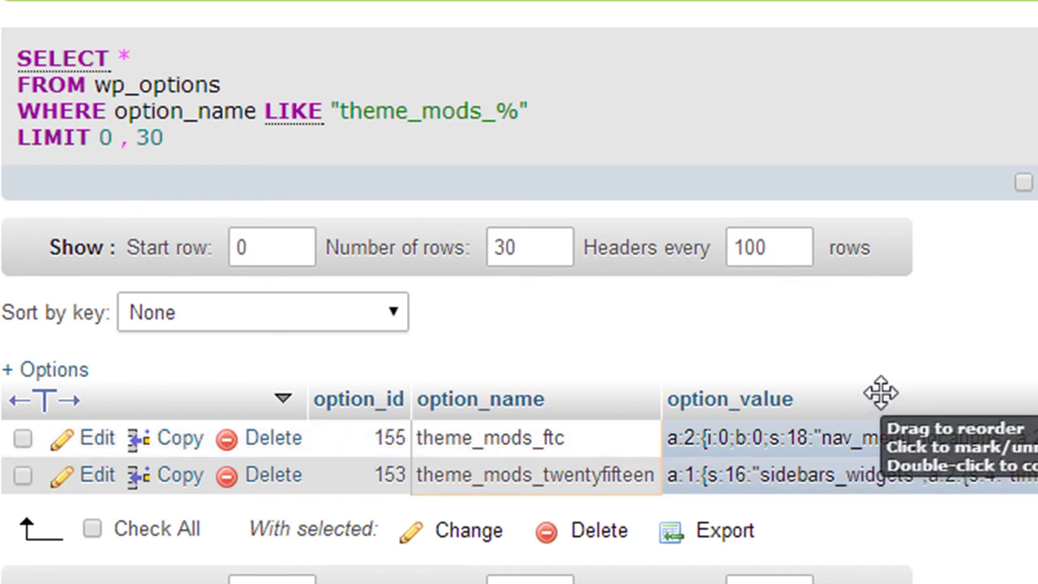
- Review the Theme Name line in style.css and the wp_options query results for the theme settings and theme_mods_ entries
{"action": "scroll", "coordinate": [604, 340], "scroll_direction": "down", "scroll_amount": 3}
{"action": "scroll", "coordinate": [539, 267], "scroll_direction": "up", "scroll_amount": 3}
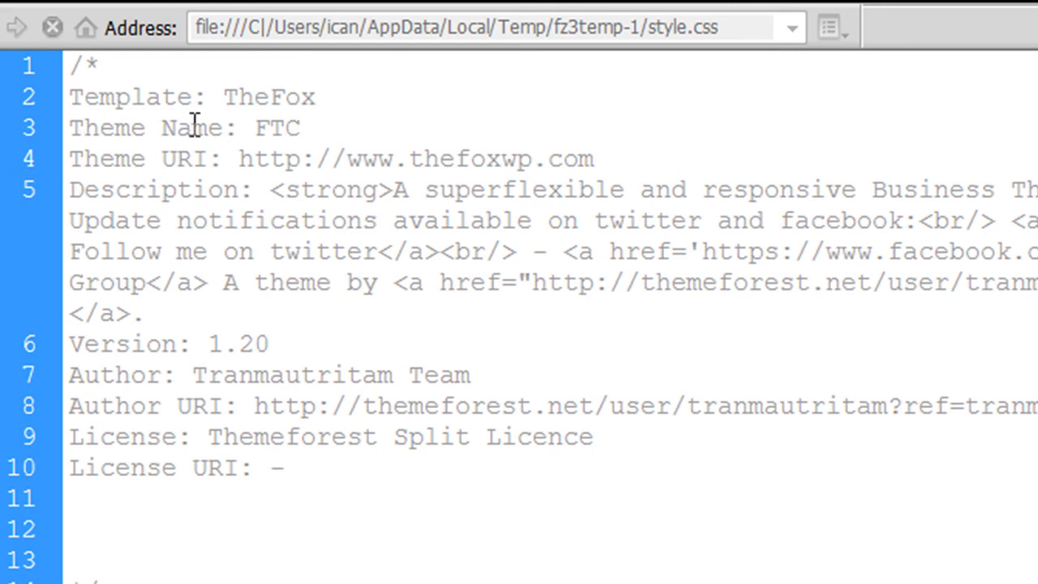
{"action": "left_click_drag", "start_coordinate": [255, 128], "coordinate": [317, 128]}
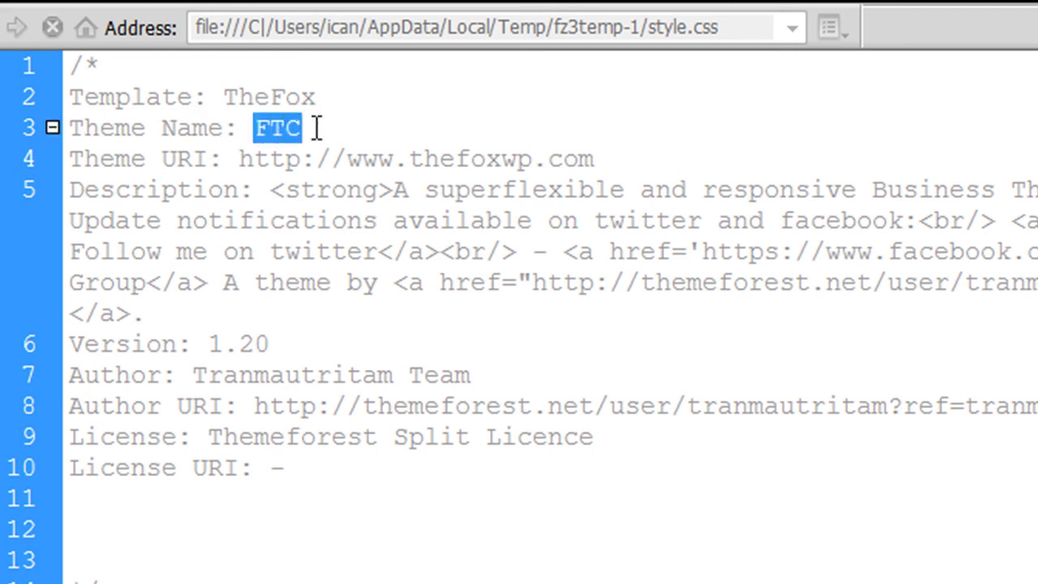
{"action": "left_click", "coordinate": [329, 127]}
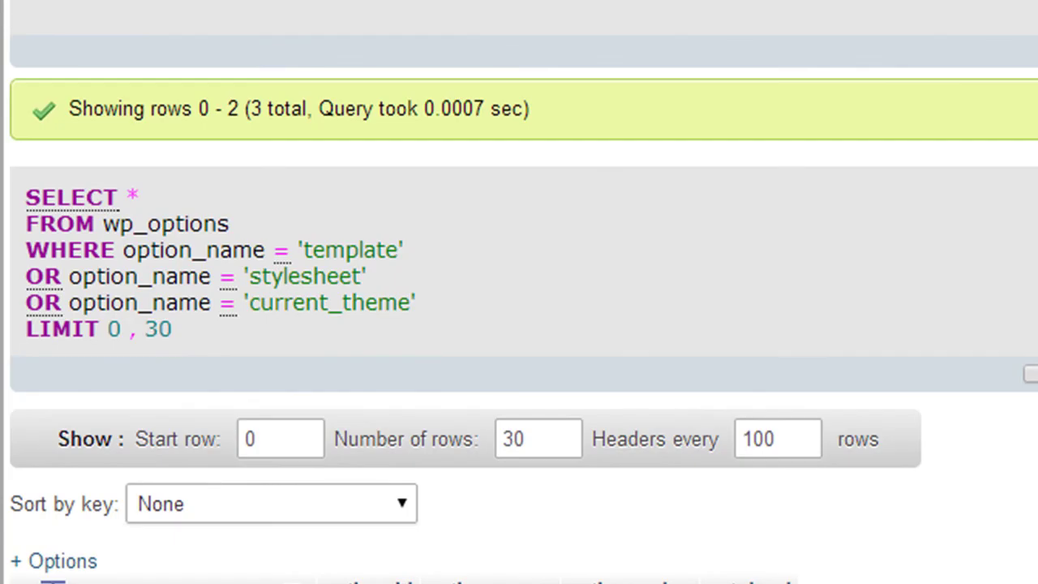
{"action": "scroll", "coordinate": [228, 146], "scroll_direction": "down", "scroll_amount": 2}
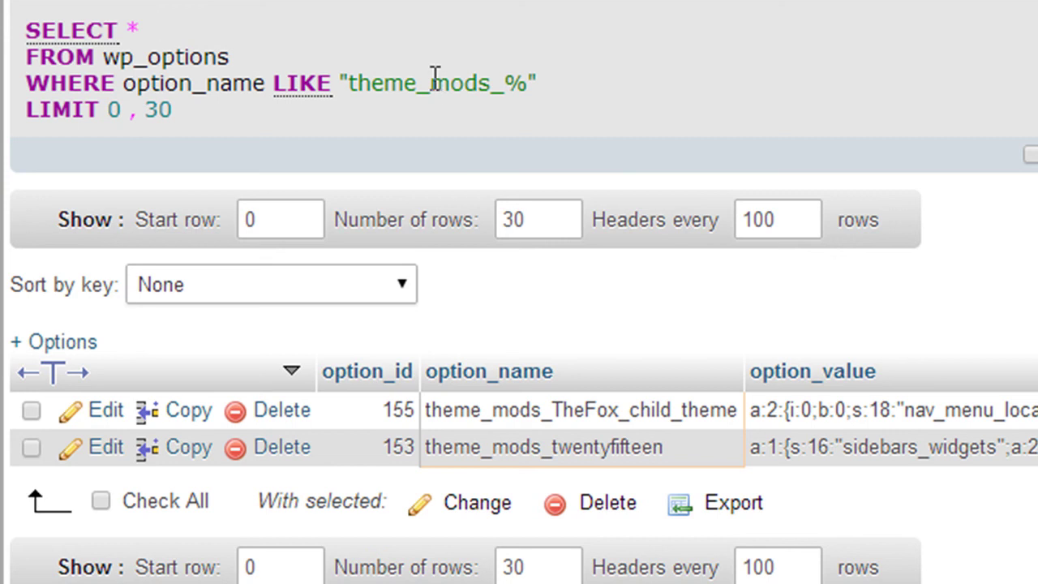
{"action": "double_click", "coordinate": [525, 88]}
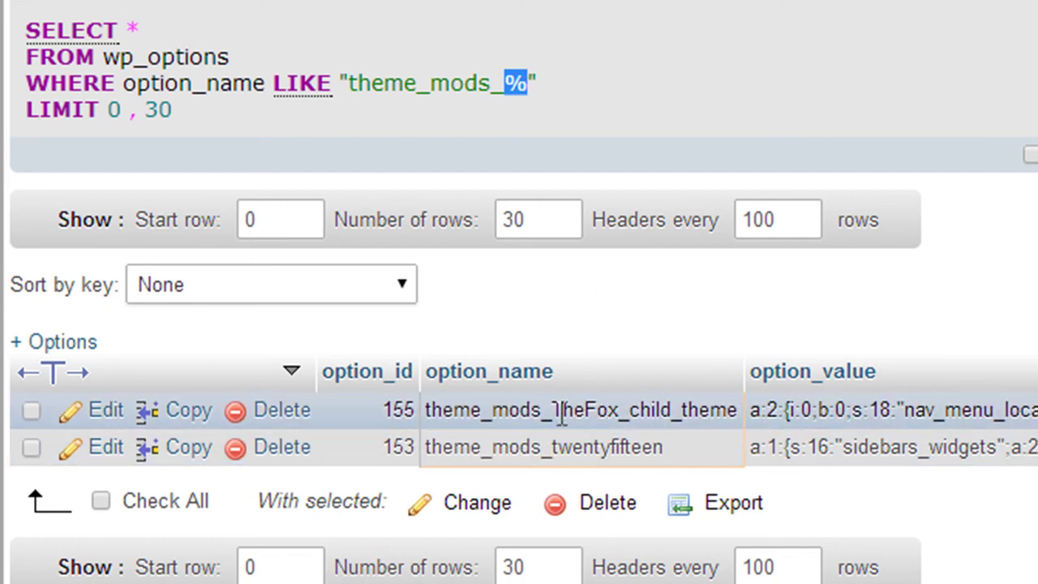
{"action": "left_click_drag", "start_coordinate": [553, 409], "coordinate": [734, 409]}
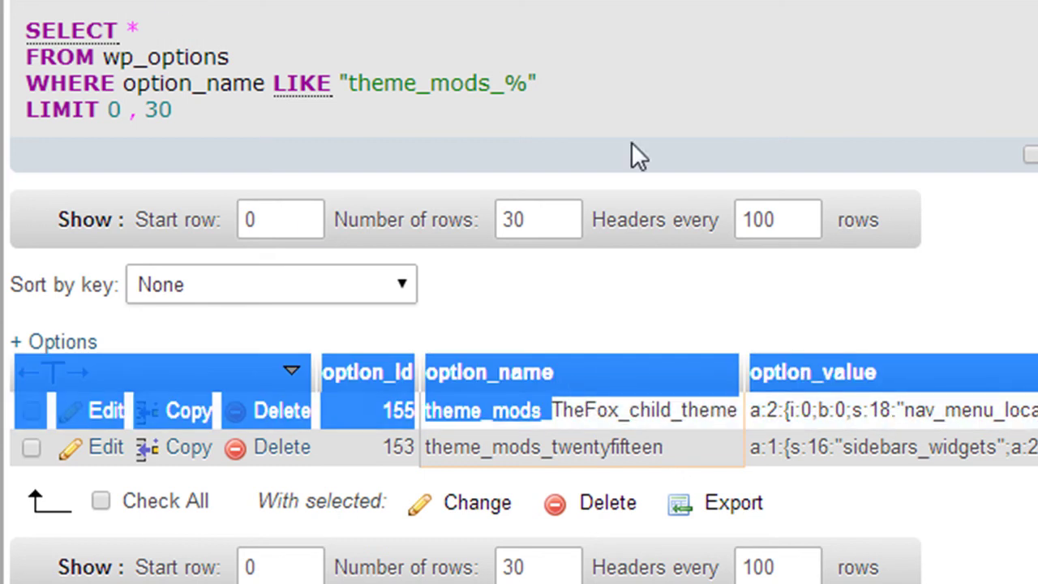
{"action": "left_click", "coordinate": [996, 302]}
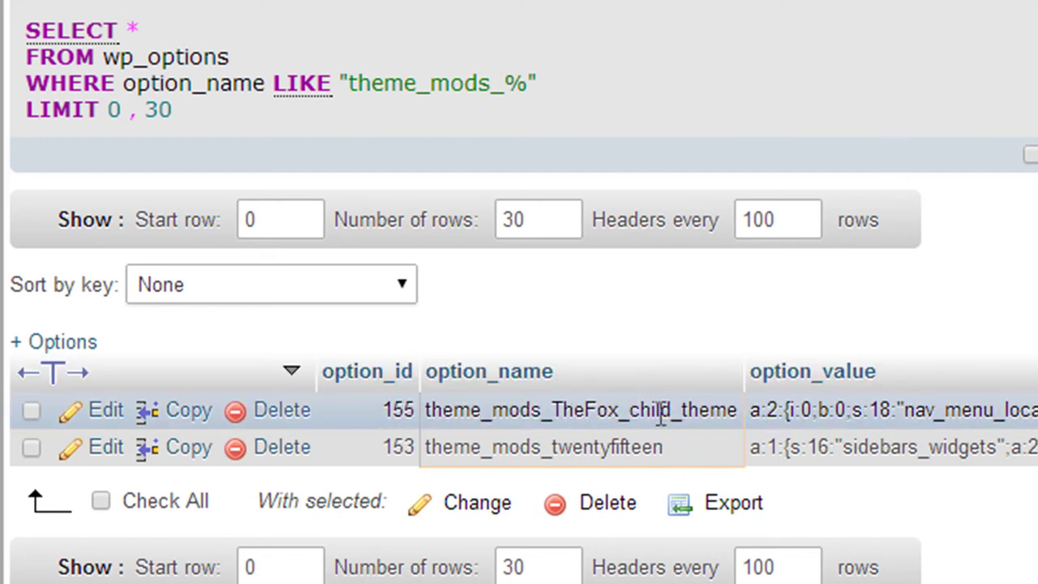